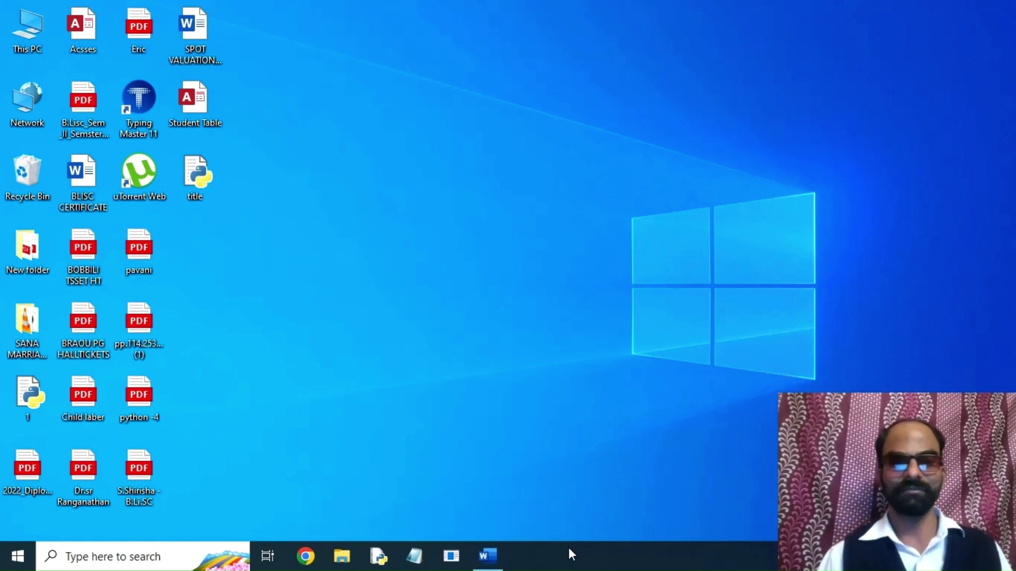
- In the blank document, start a new macro via View > Macros > Record Macro
left_click(487, 555)
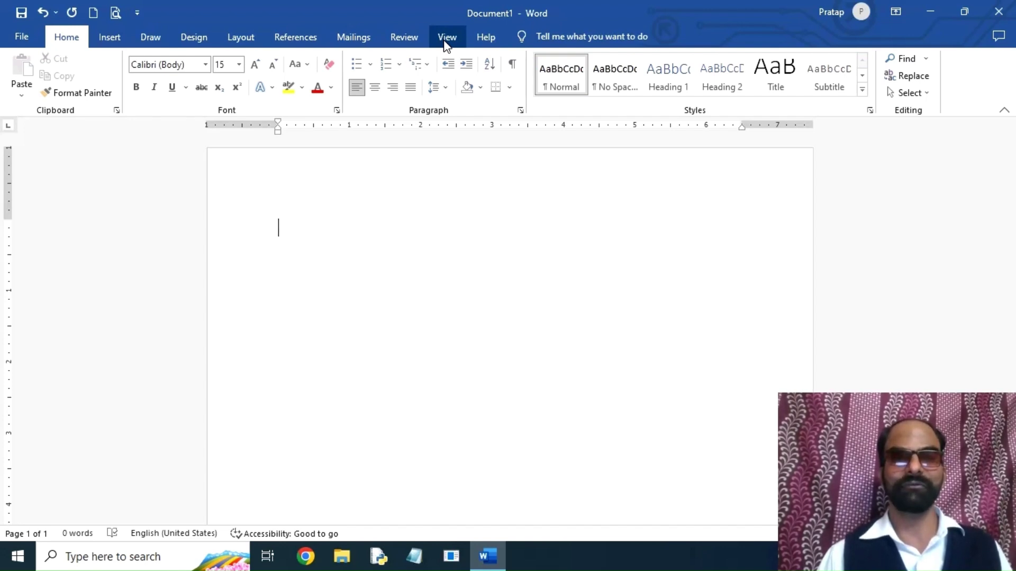
left_click(446, 38)
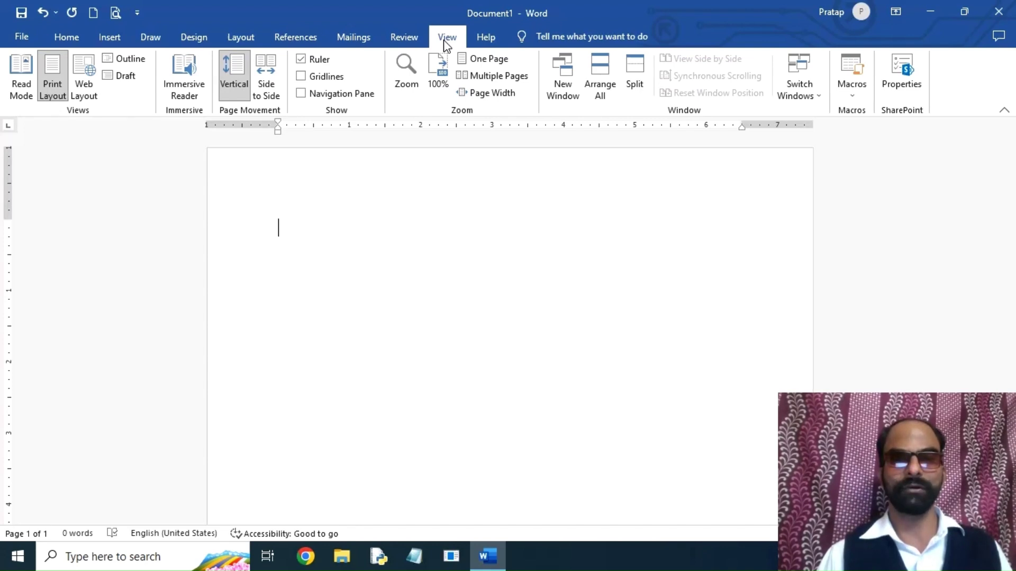
left_click(851, 99)
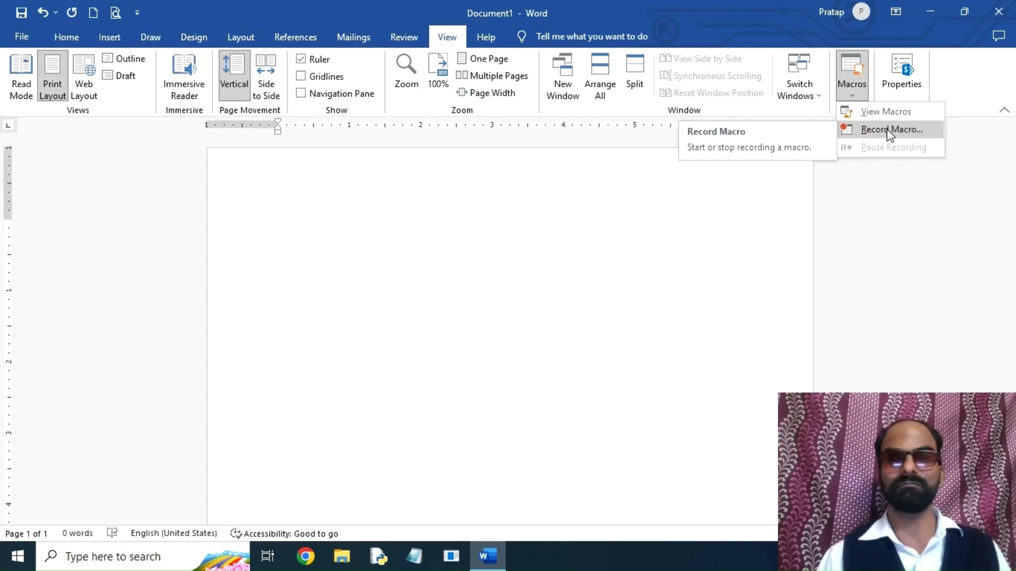
left_click(890, 132)
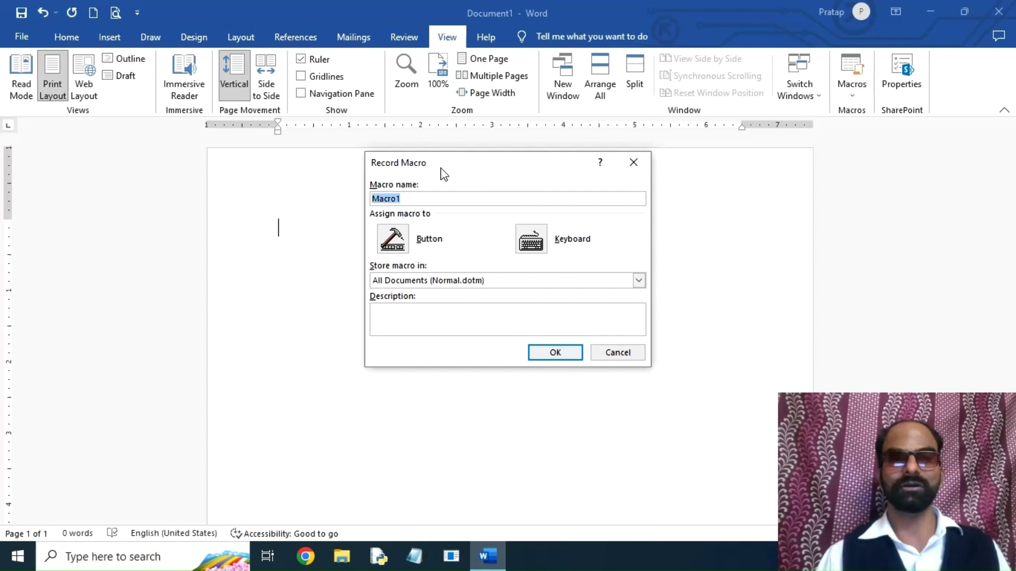
- Replace the default name Macro1 with 'abcd' and choose to assign it to a Button
left_click(438, 200)
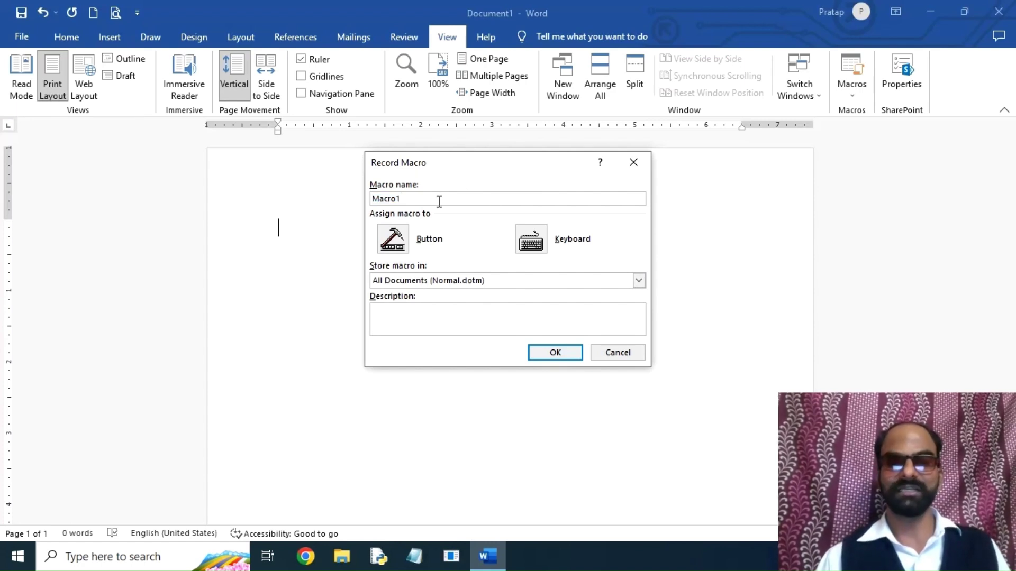
key("BackSpace")
key("BackSpace")
key("BackSpace")
key("BackSpace")
key("BackSpace")
key("BackSpace")
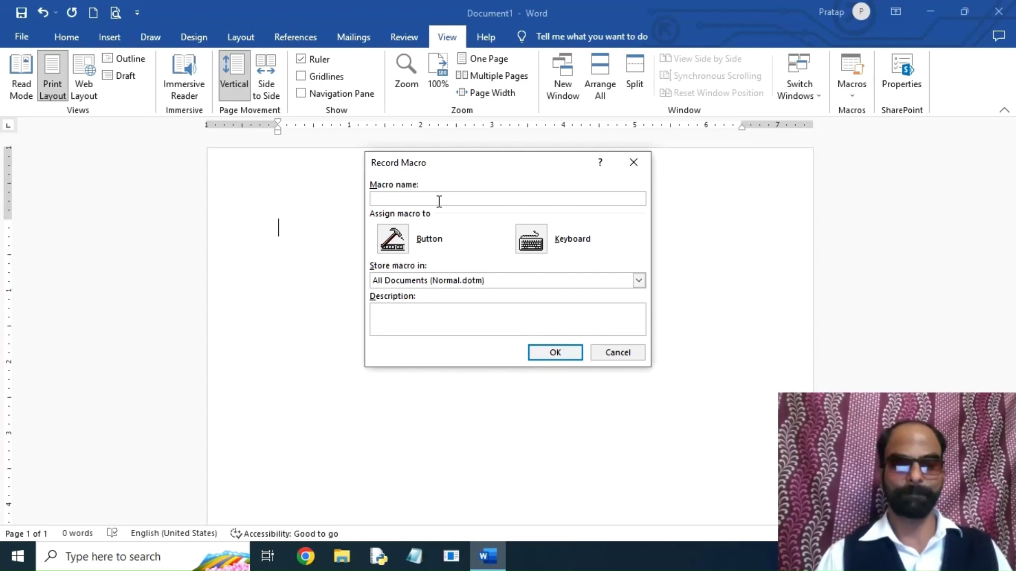
type("abcd")
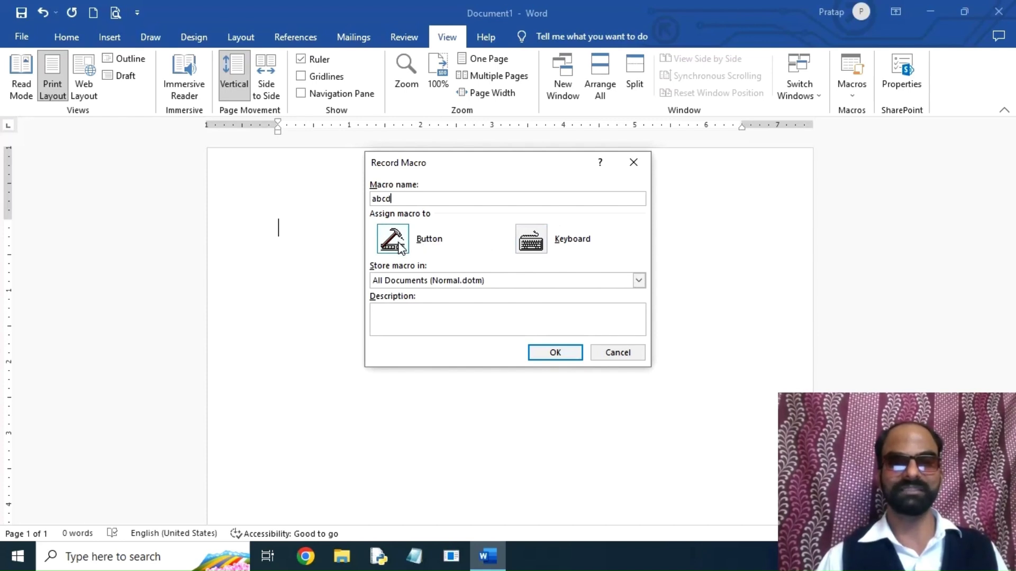
left_click(393, 238)
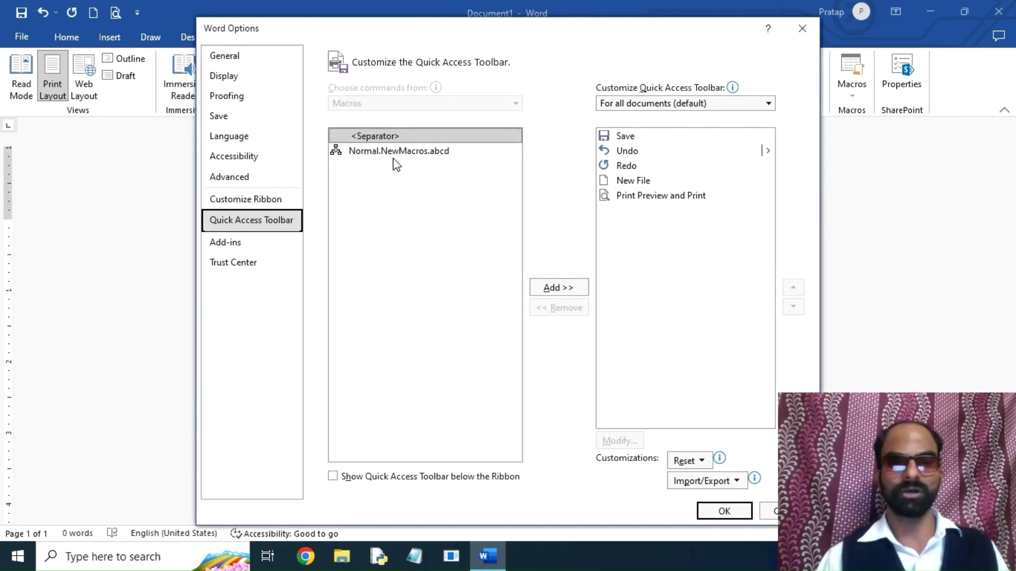
- Add Normal.NewMacros.abcd to the Quick Access Toolbar and confirm to begin recording
double_click(447, 153)
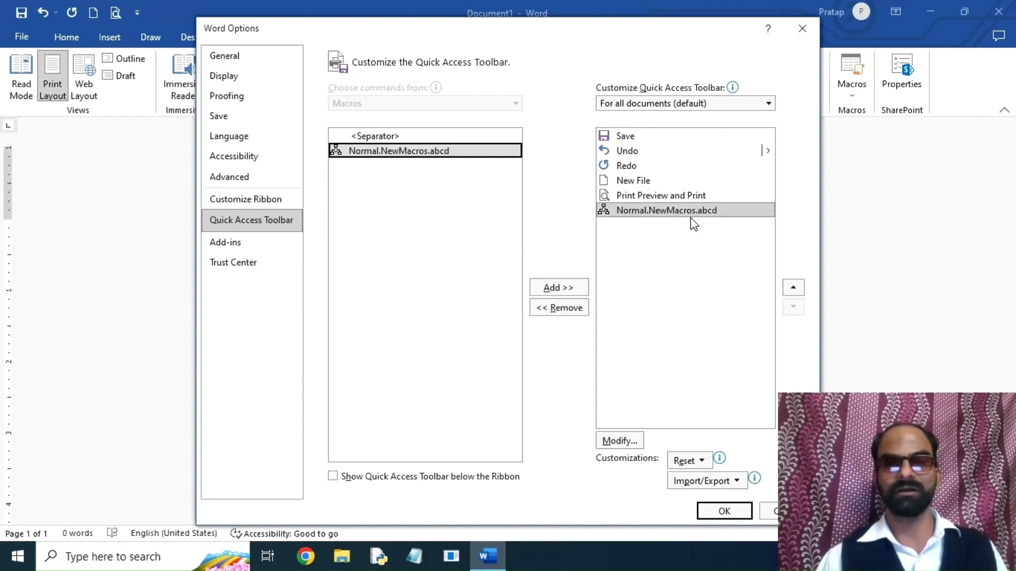
left_click(722, 512)
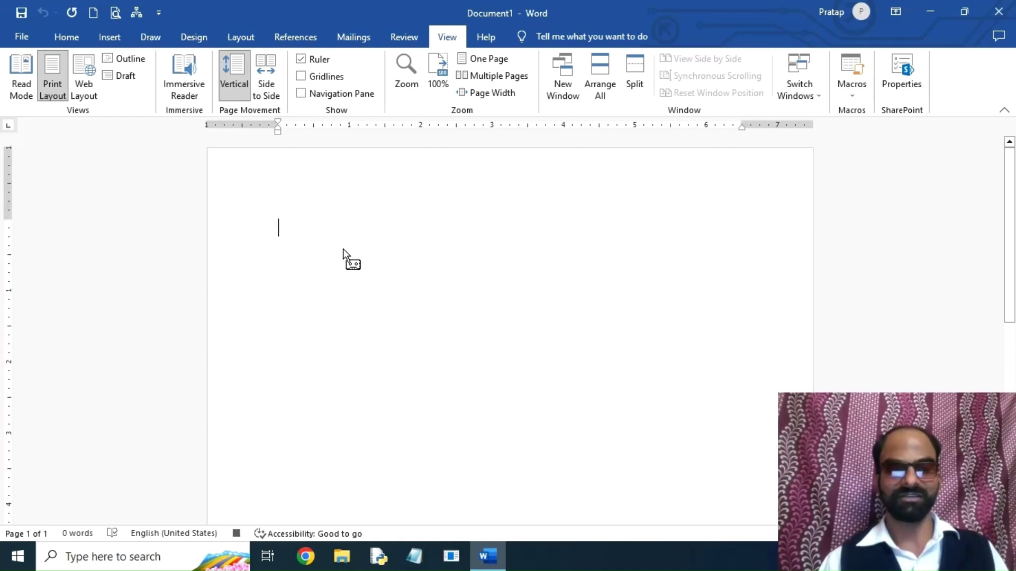
type("thi")
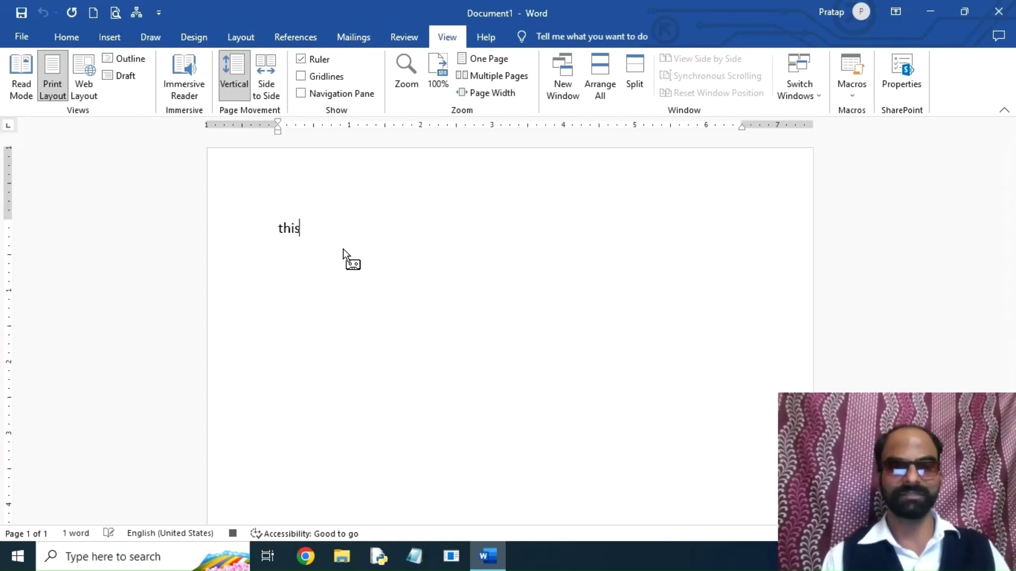
type("s is")
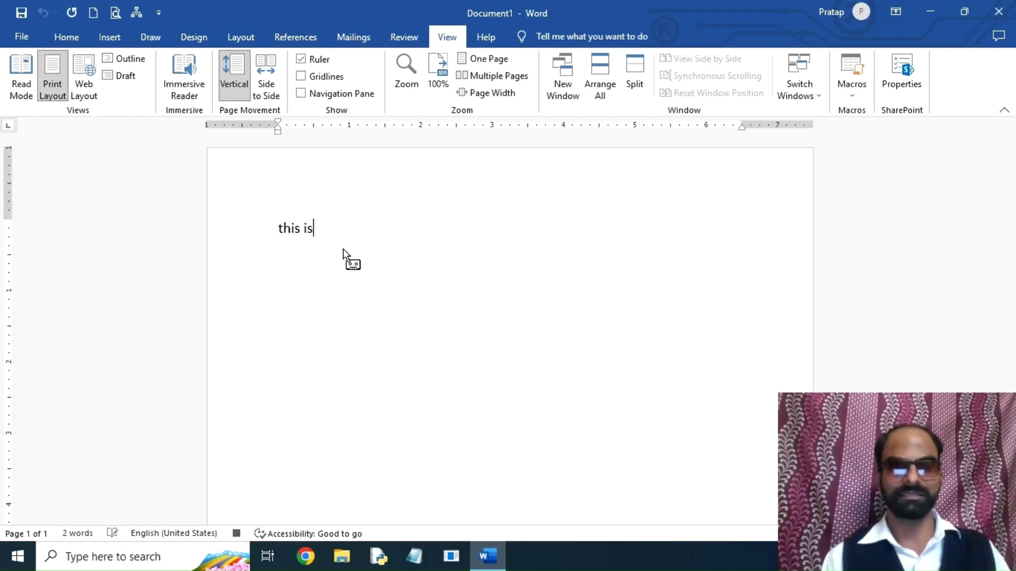
- Fix typos to finish 'This Macro is used to record the text in further references.'
key("BackSpace")
key("BackSpace")
key("BackSpace")
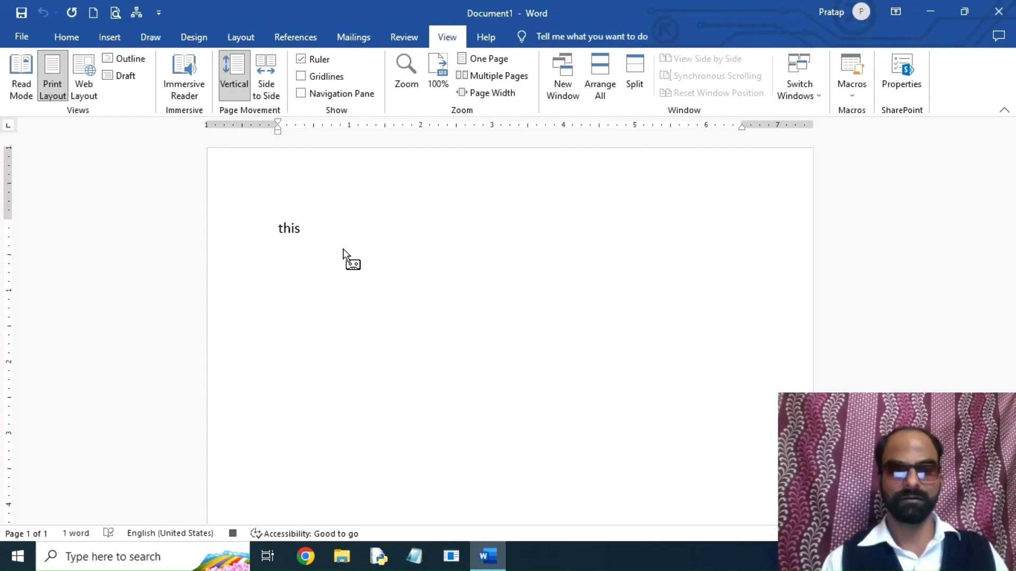
key("BackSpace")
key("BackSpace")
key("BackSpace")
key("BackSpace")
type("This ")
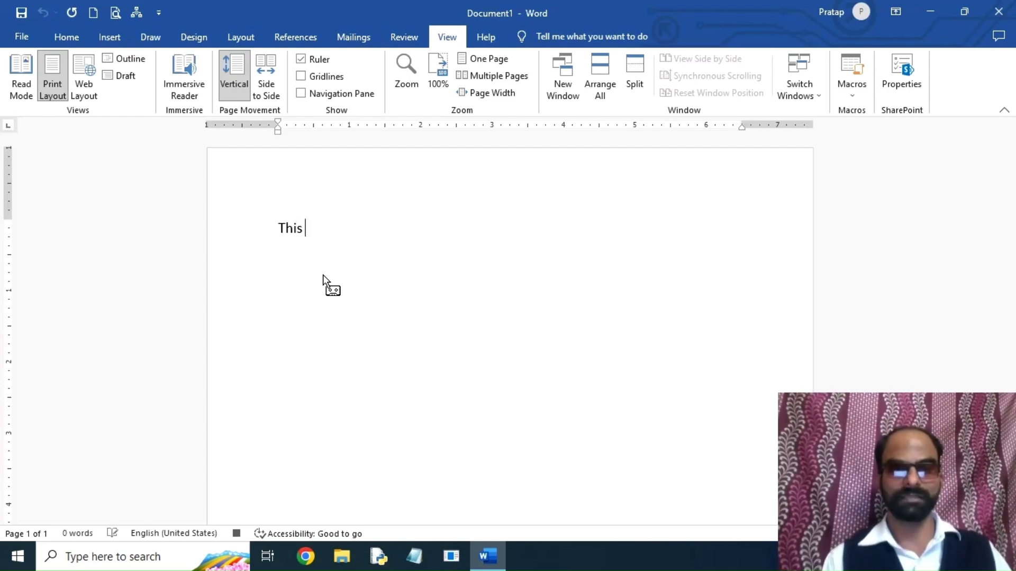
type("Macro ")
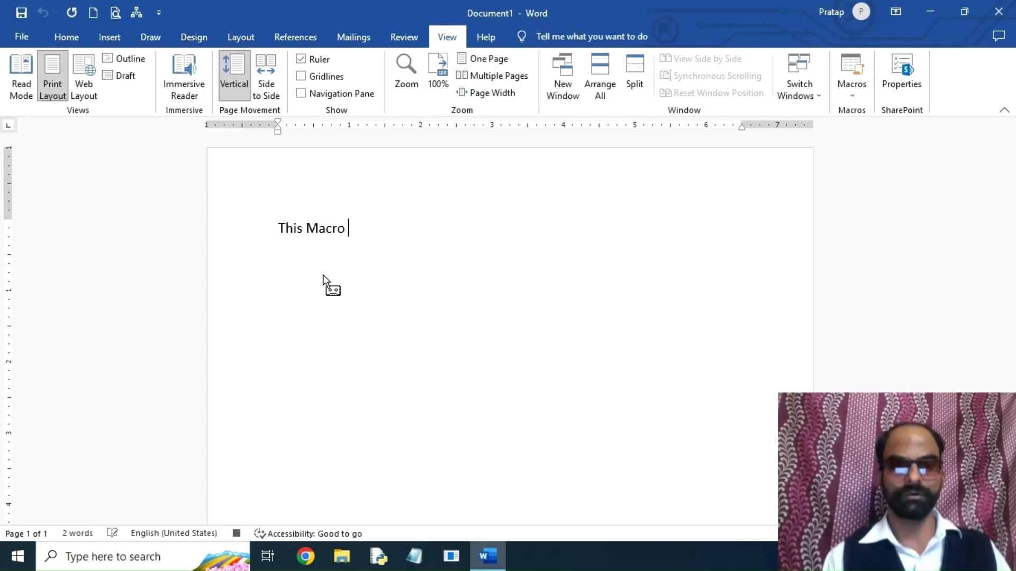
type("is used to ")
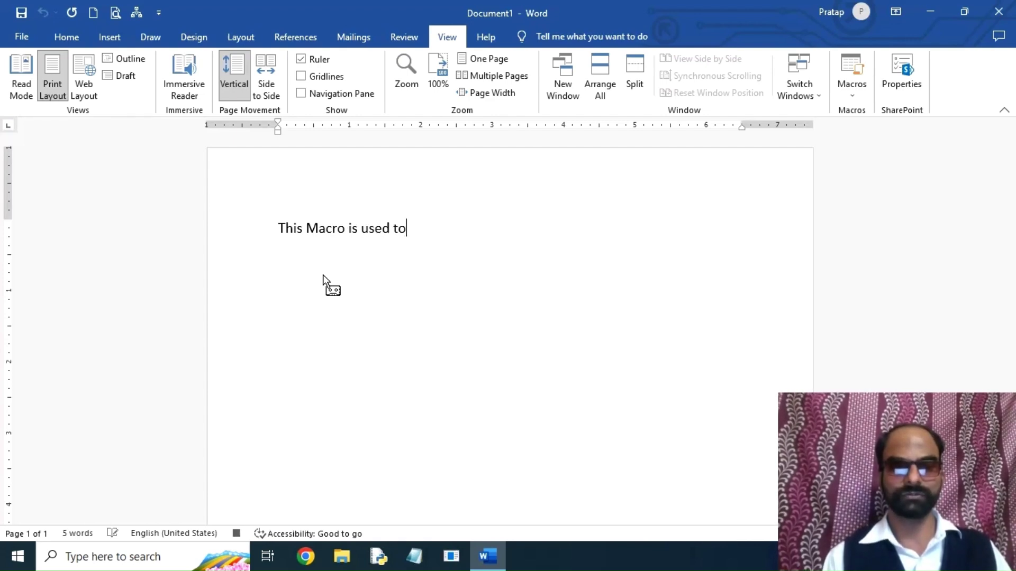
type("rec")
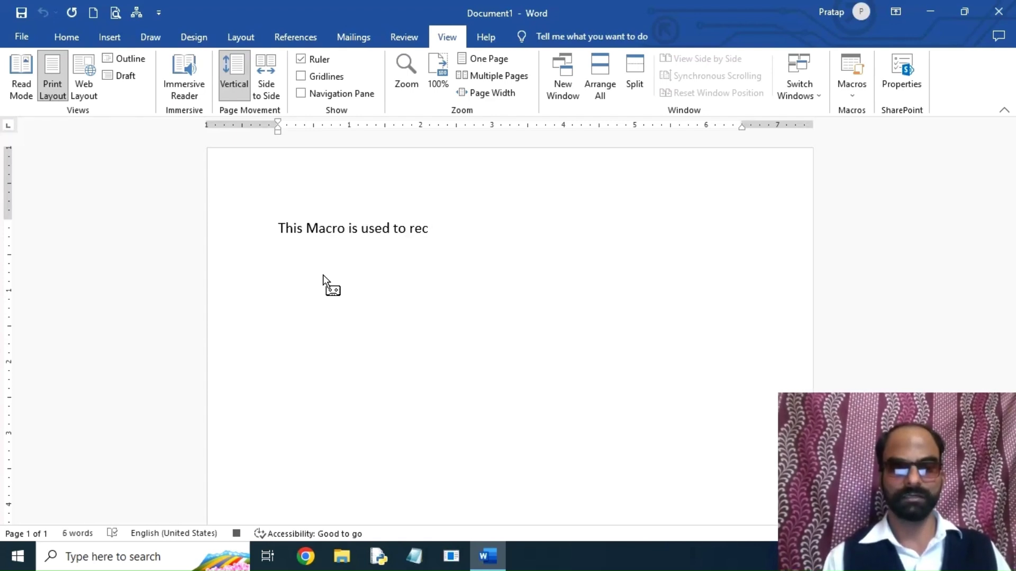
type("ord the ")
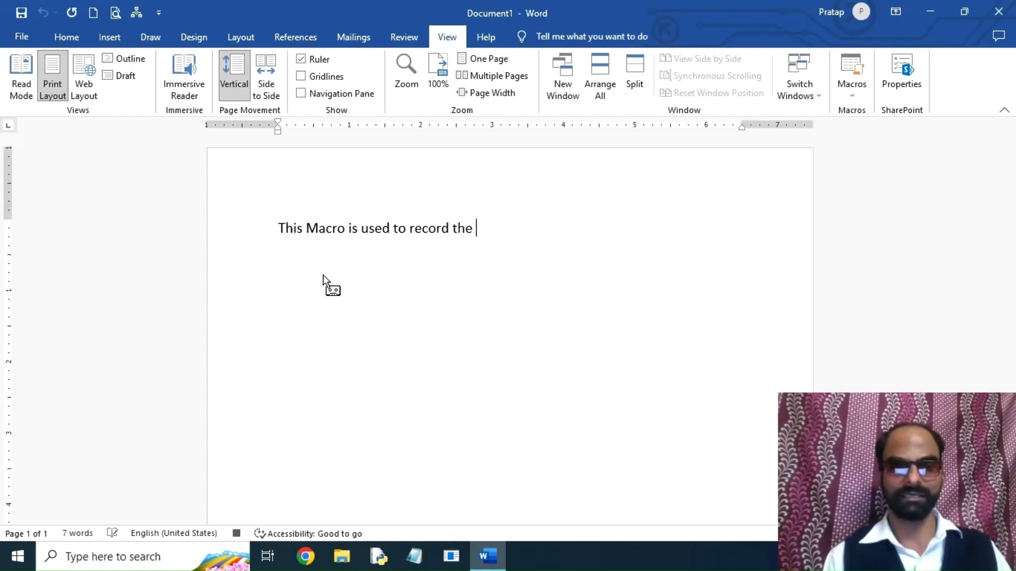
type("texet")
key("BackSpace")
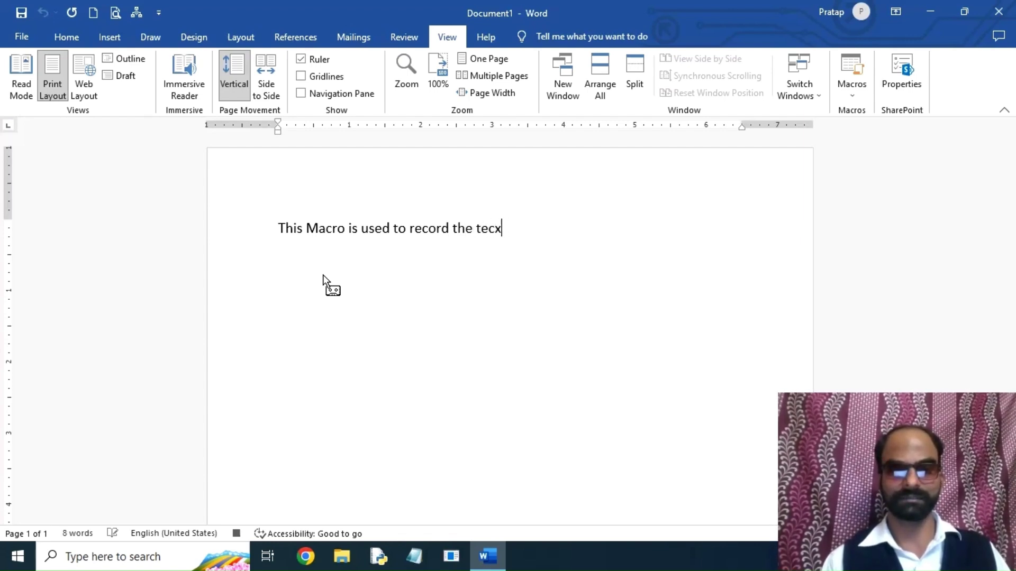
key("BackSpace")
key("BackSpace")
type("xt")
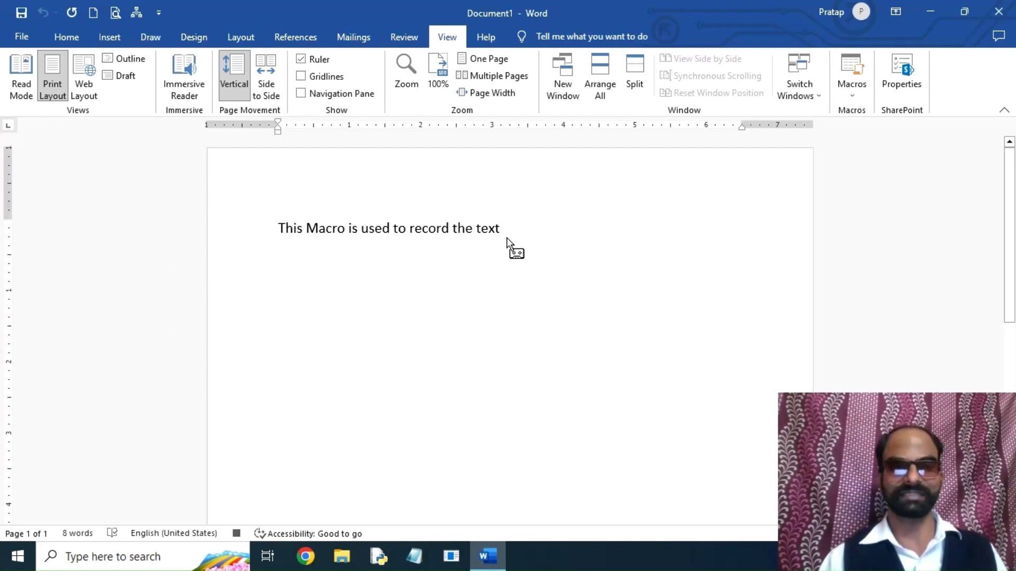
type("in ")
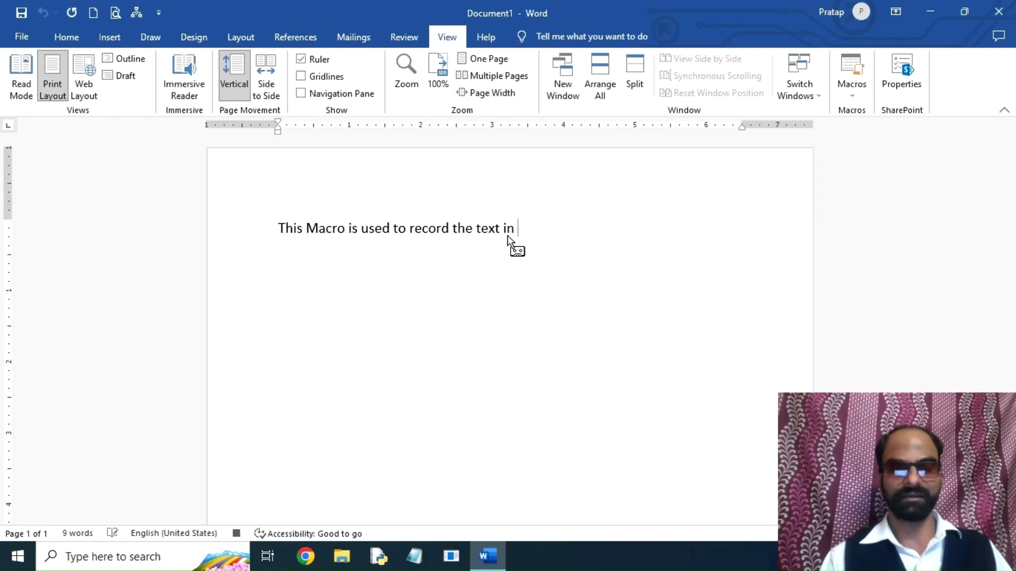
type("further r")
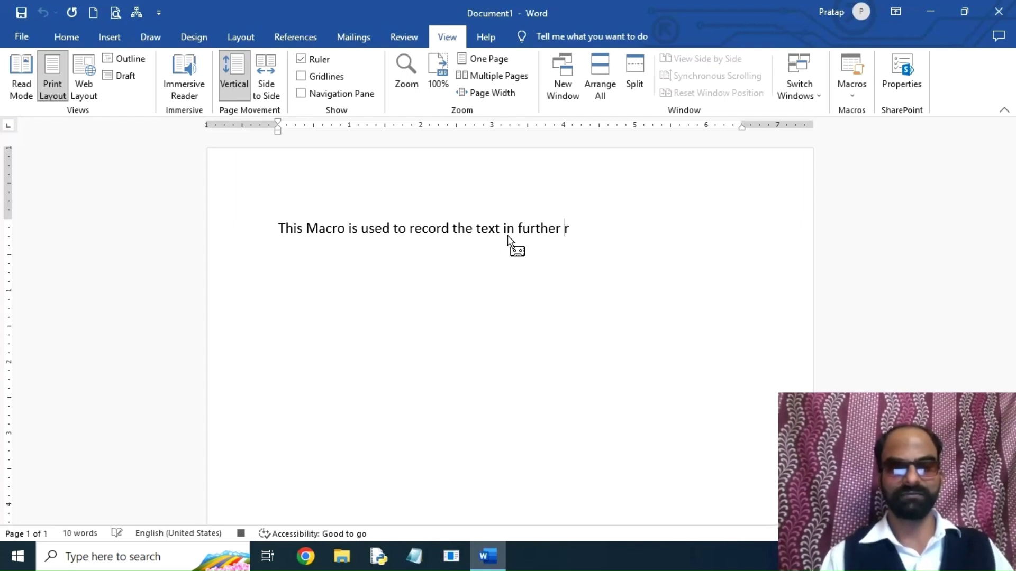
type("efere")
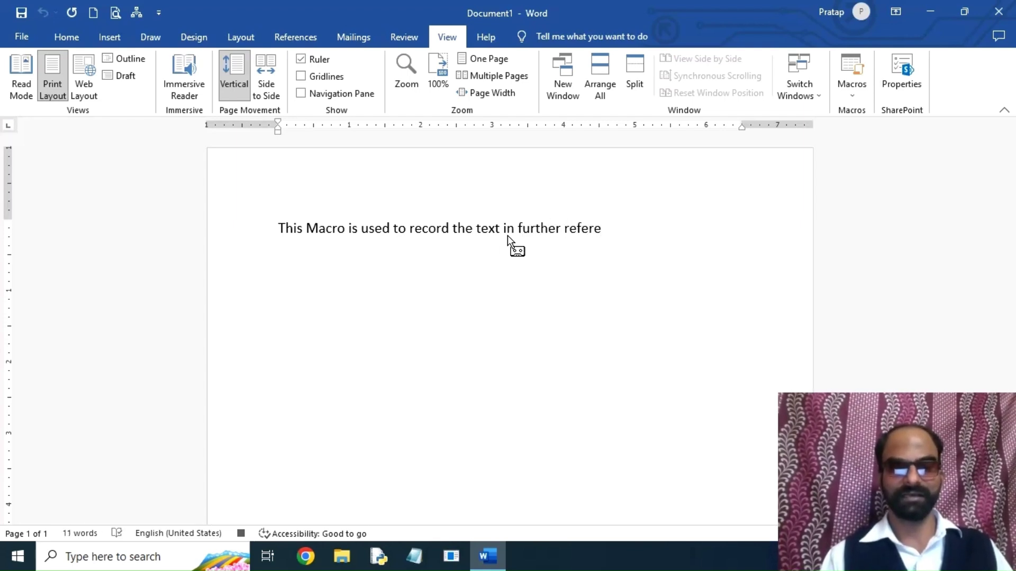
type("nces.")
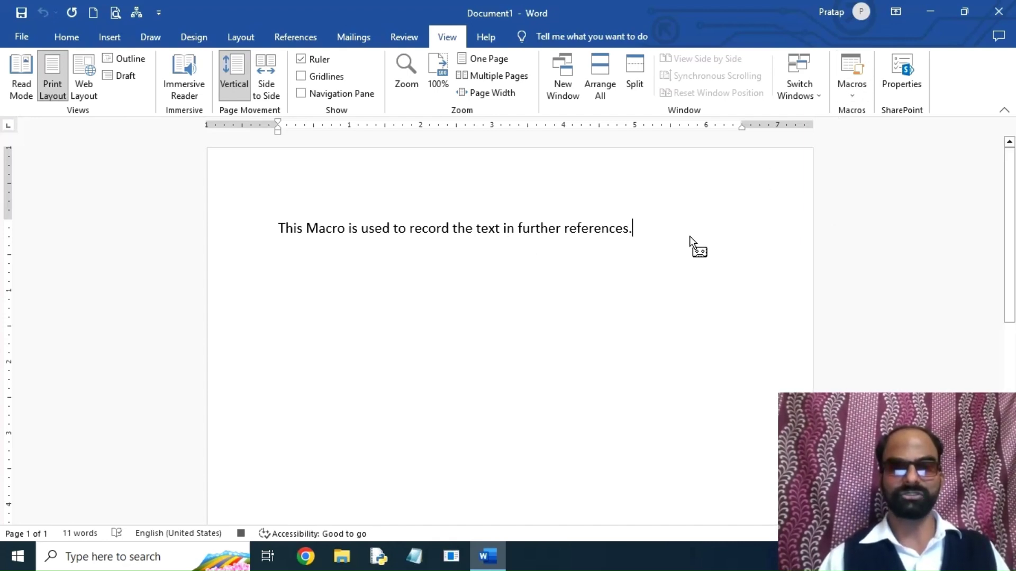
- Stop the macro recorder from the View > Macros menu
left_click(850, 95)
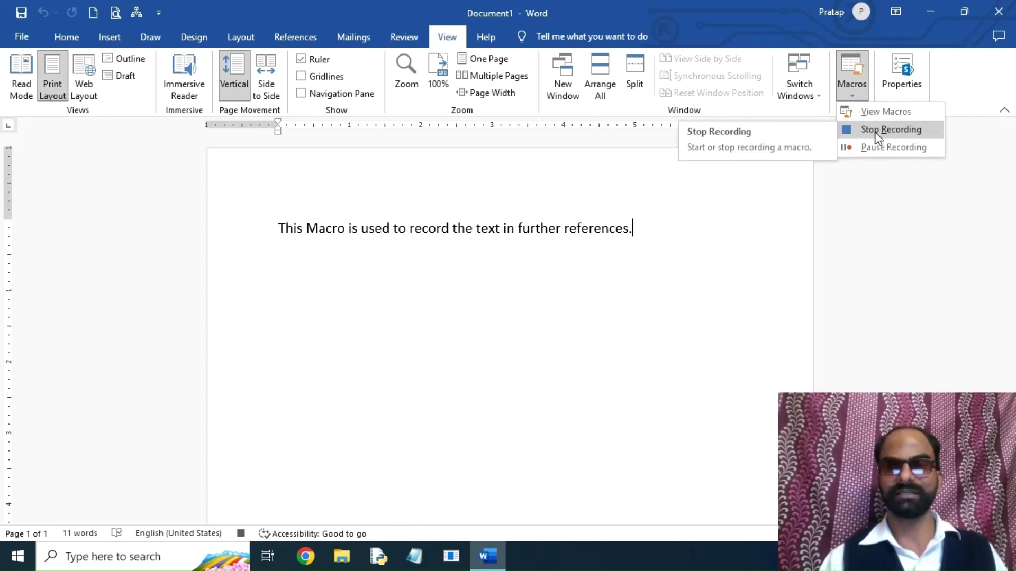
left_click(876, 133)
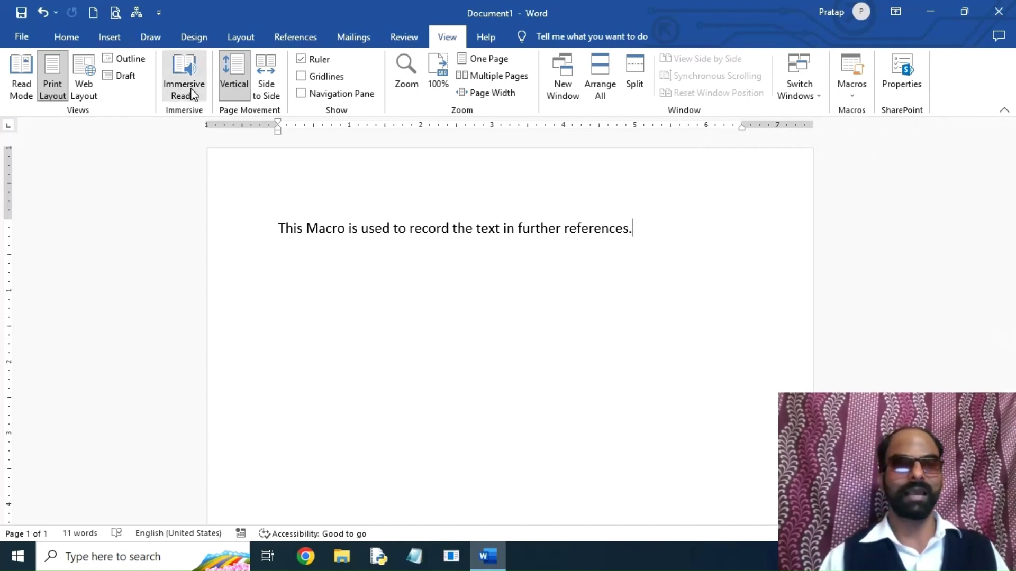
- Save the document in Downloads, keeping the default name taken from its sentence
left_click(22, 14)
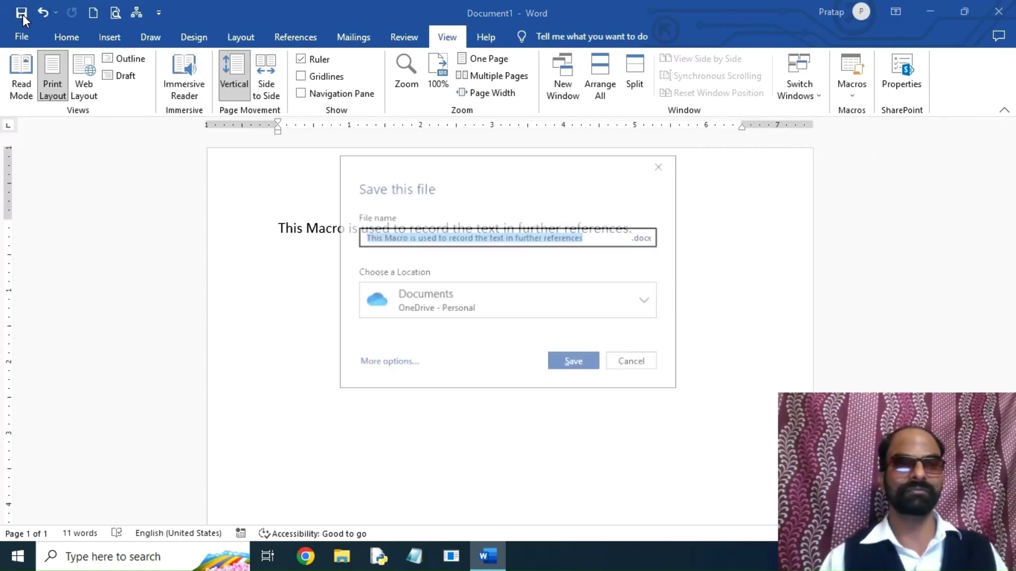
left_click(463, 298)
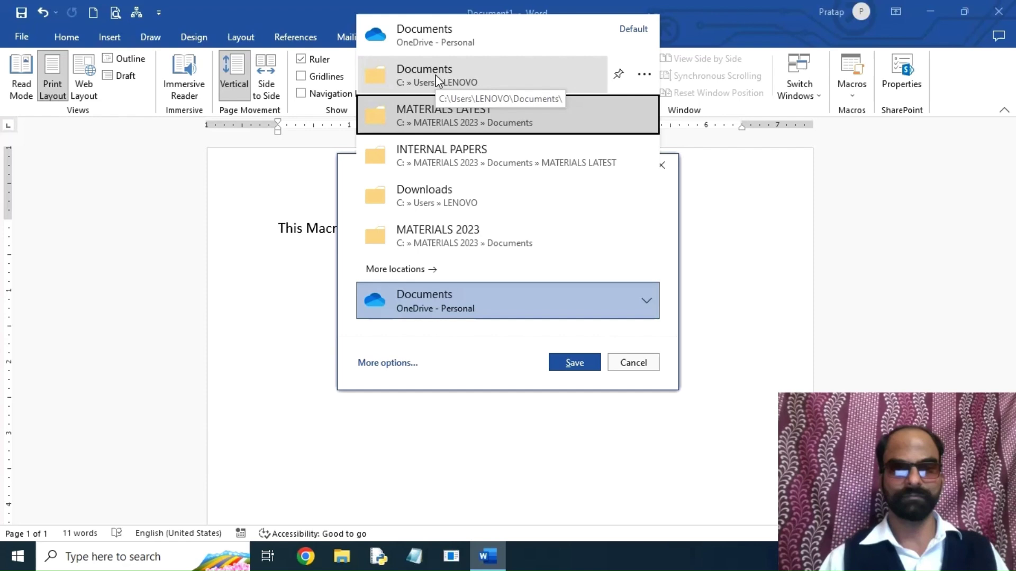
left_click(427, 200)
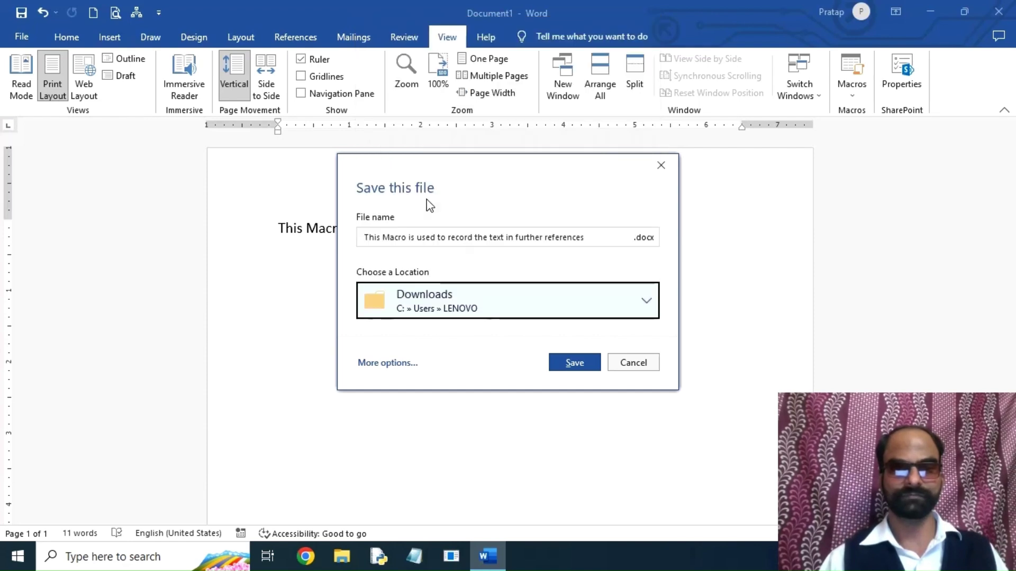
left_click(623, 290)
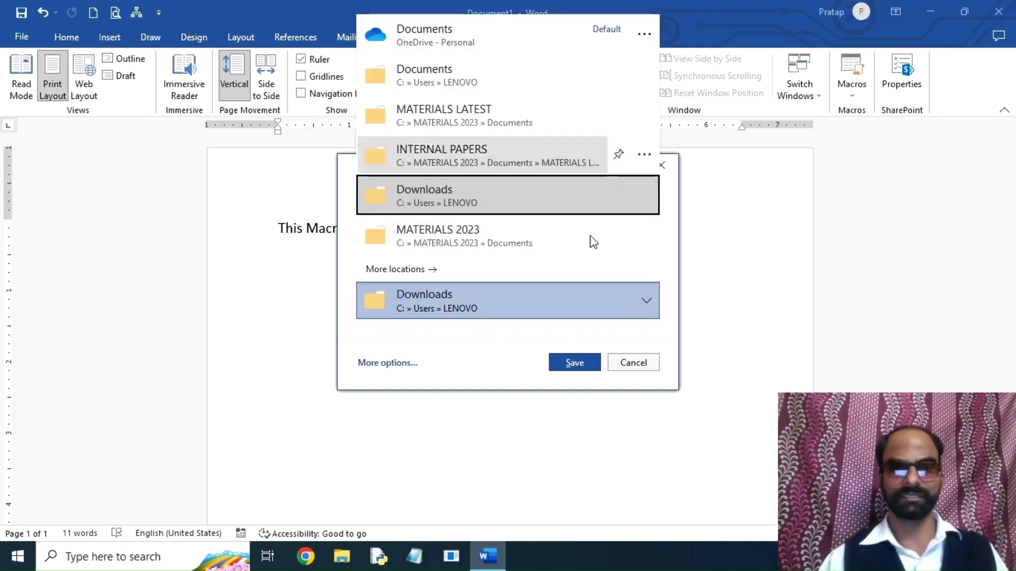
left_click(483, 206)
left_click(575, 364)
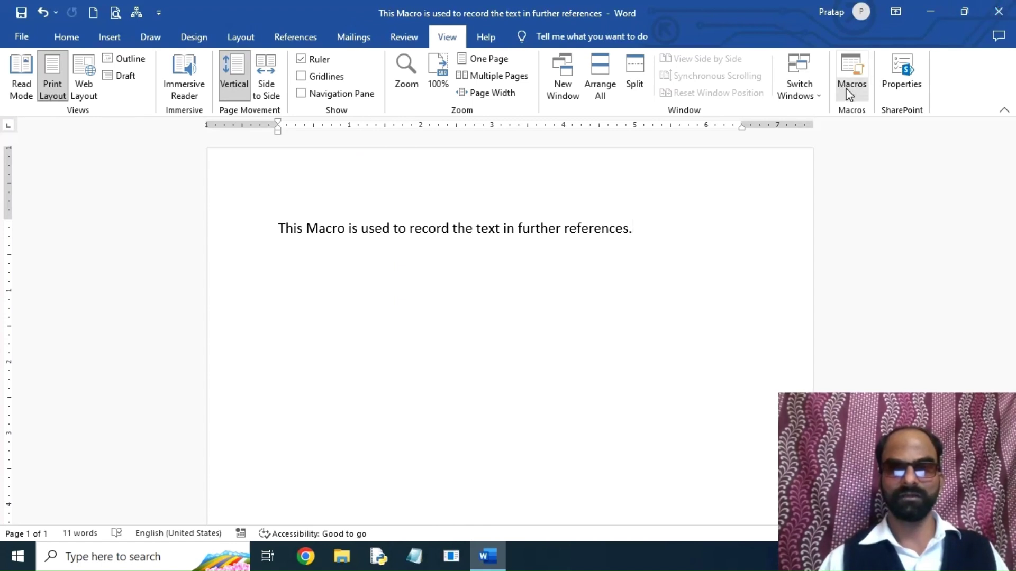
- Run the abcd macro on a new paragraph, giving a second sentence line (22 words)
key("Return")
key("Return")
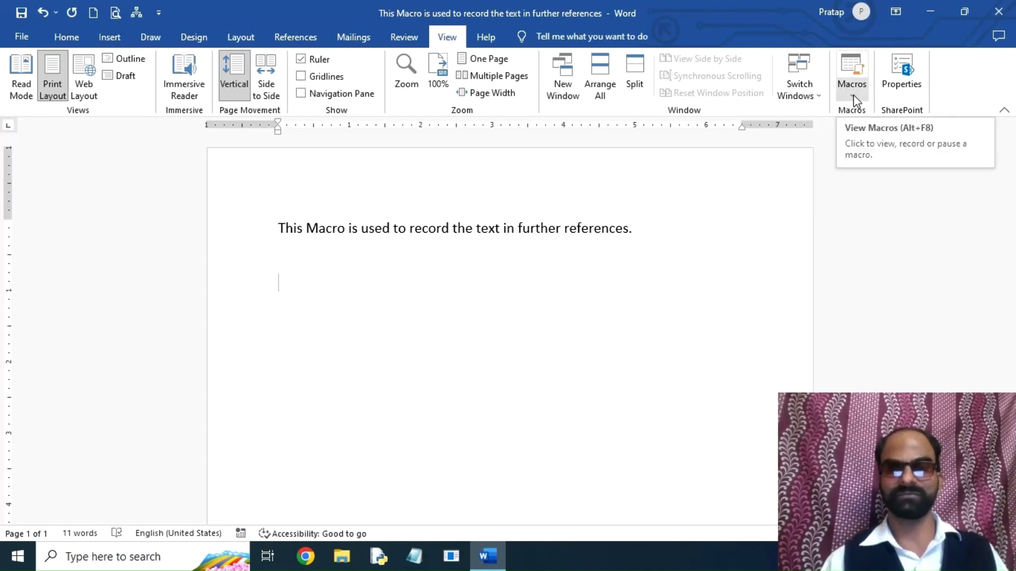
left_click(852, 96)
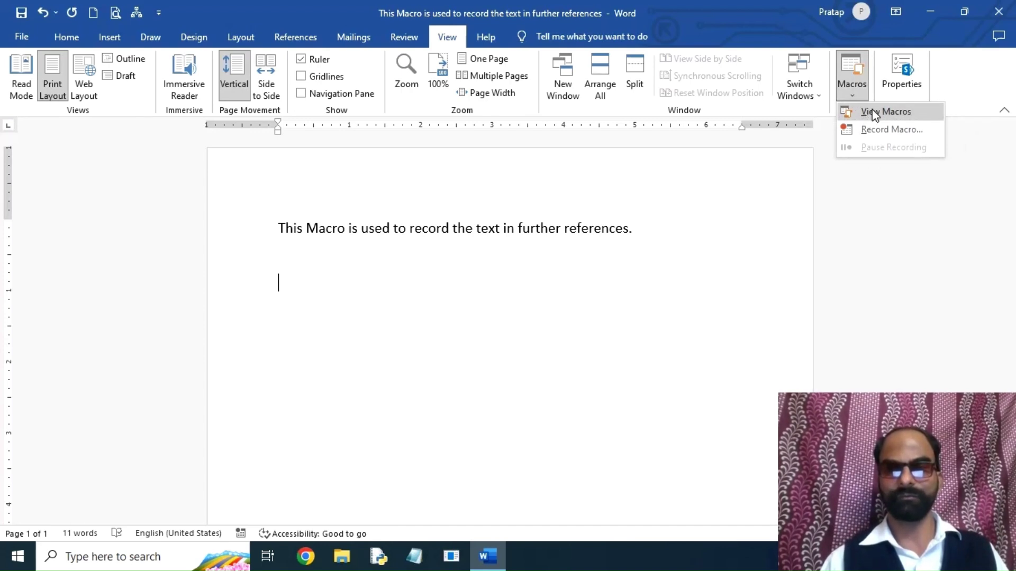
left_click(874, 114)
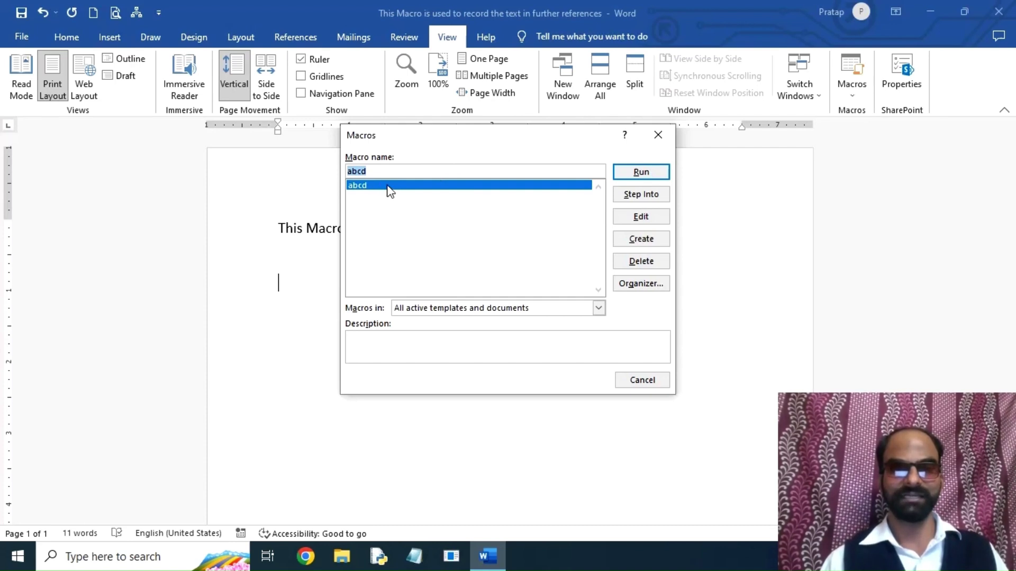
left_click(633, 174)
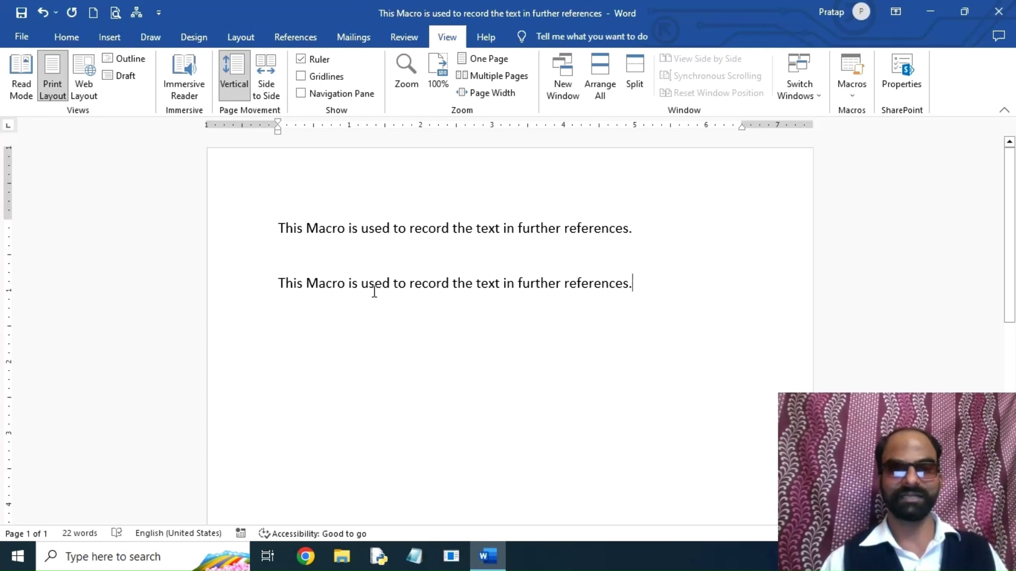
- Run abcd again for the third and fourth sentence lines, reaching 44 words
key("Return")
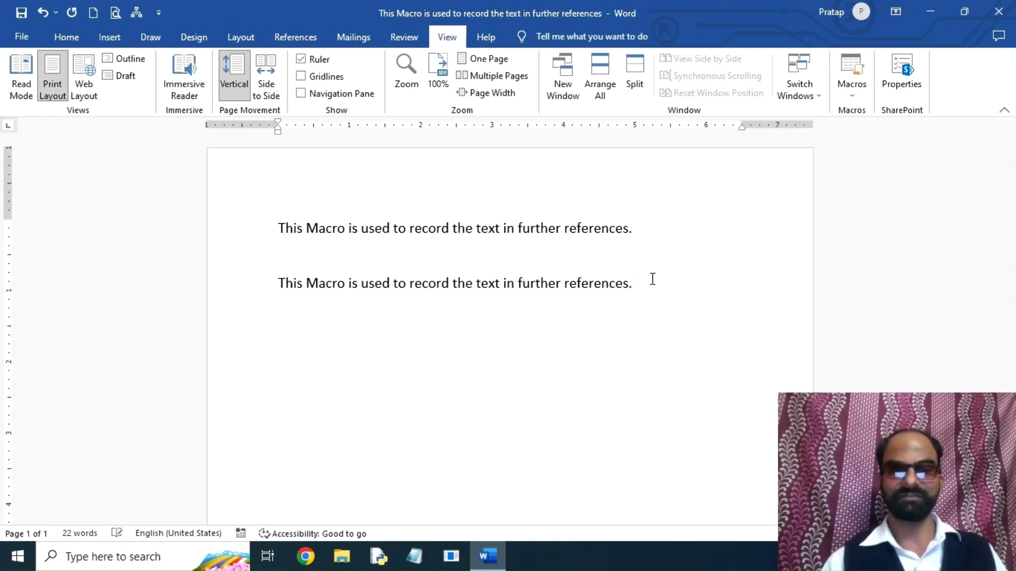
left_click(859, 98)
left_click(862, 111)
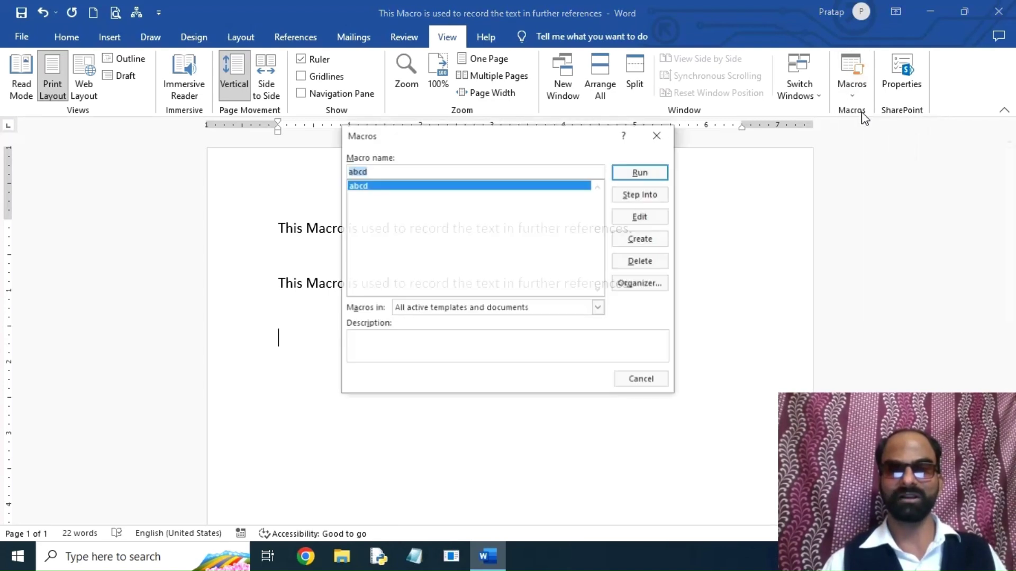
double_click(435, 186)
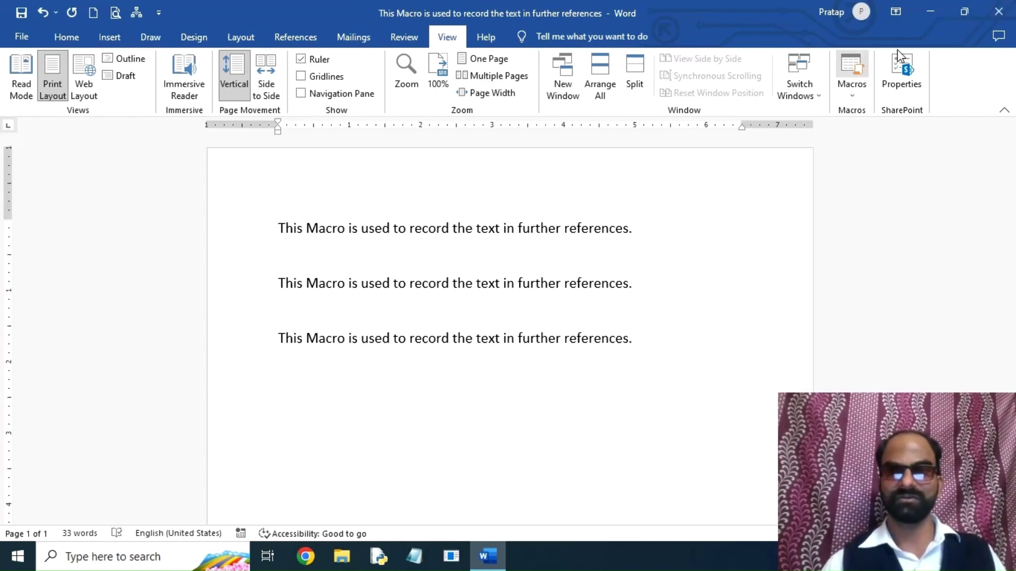
left_click(852, 84)
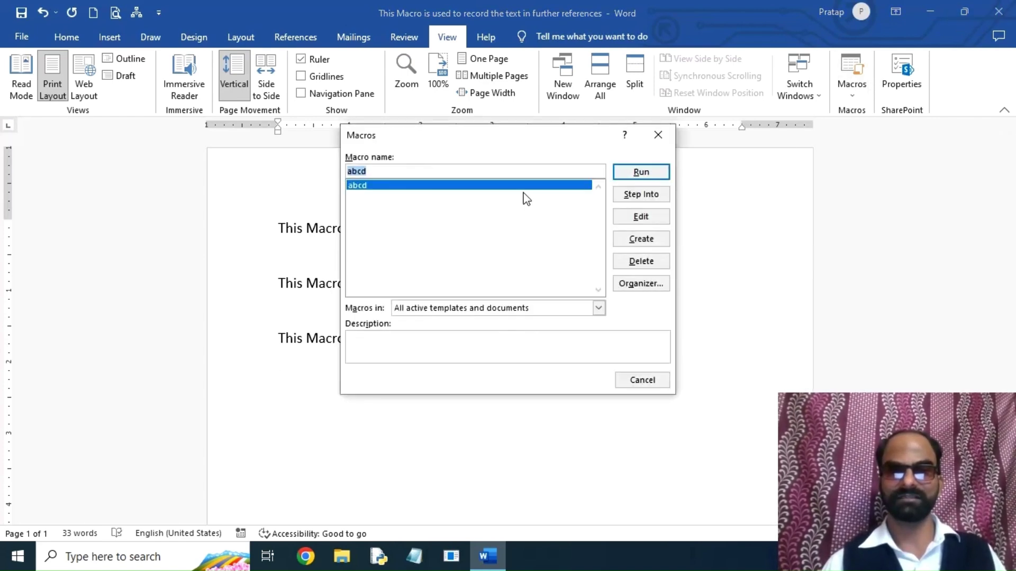
left_click(639, 172)
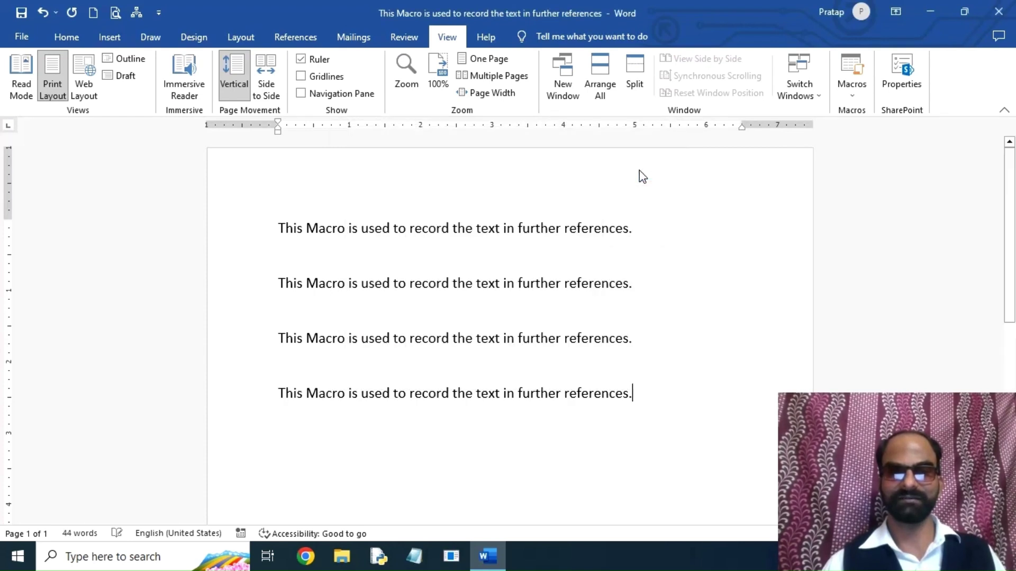